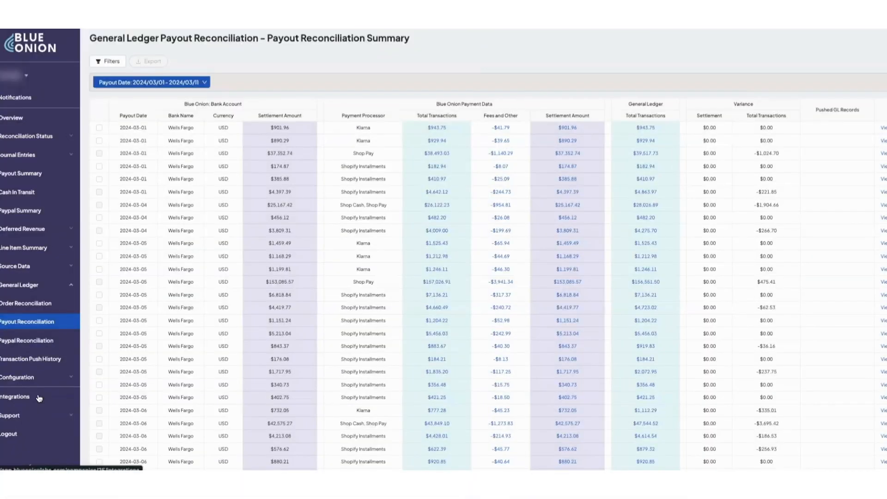
Review the integrations for order systems, payment processors, bank accounts and general ledgers
click(39, 398)
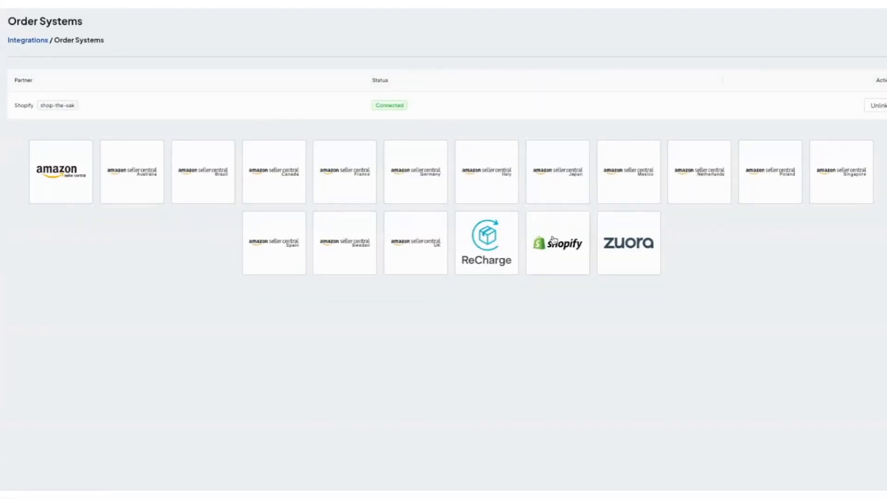
click(39, 41)
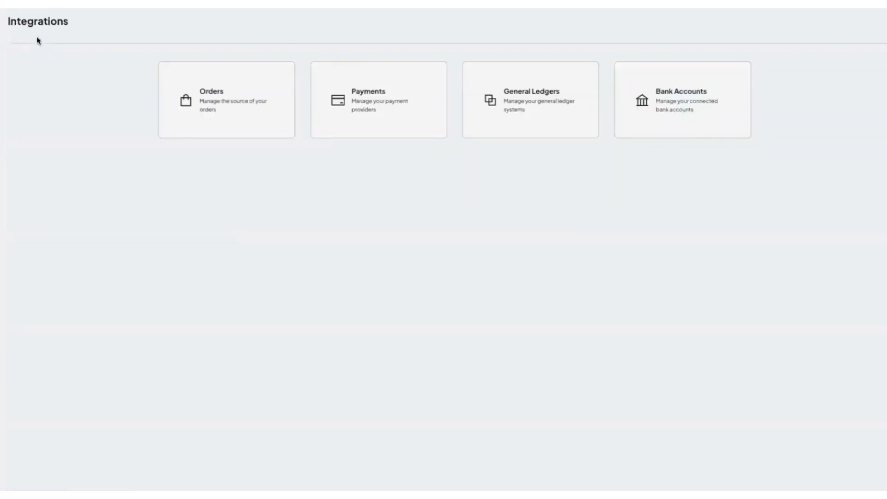
click(432, 102)
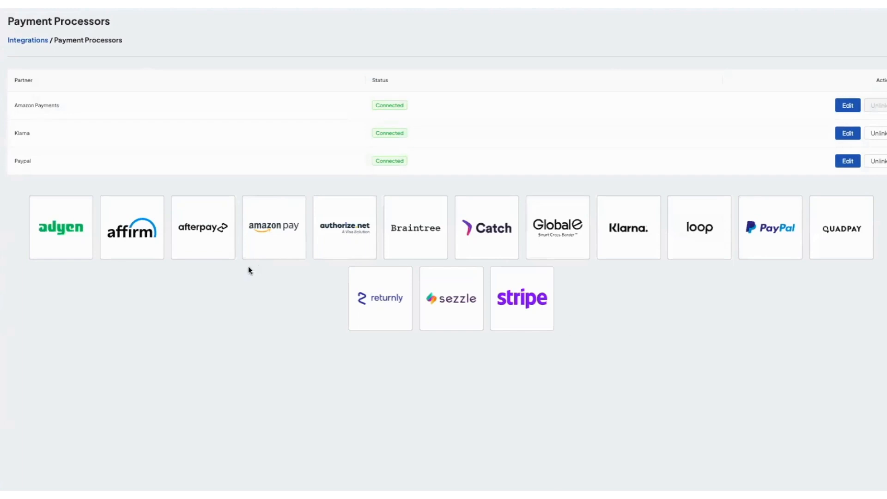
click(44, 42)
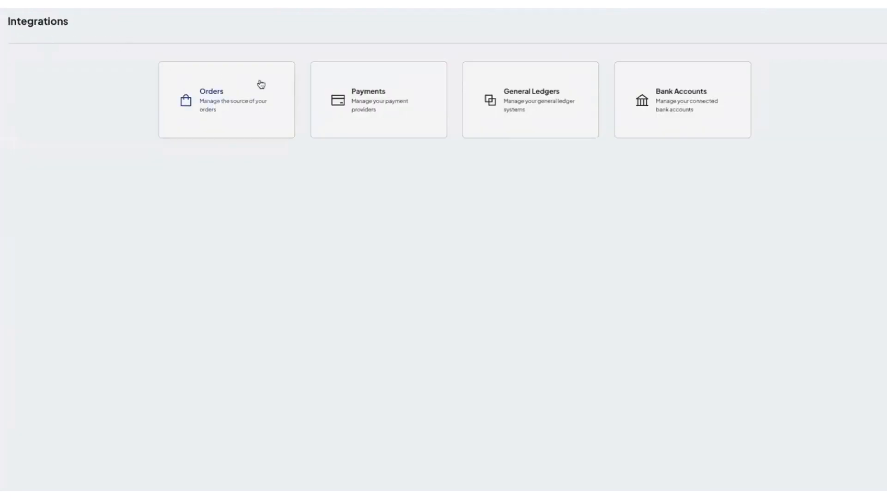
click(700, 124)
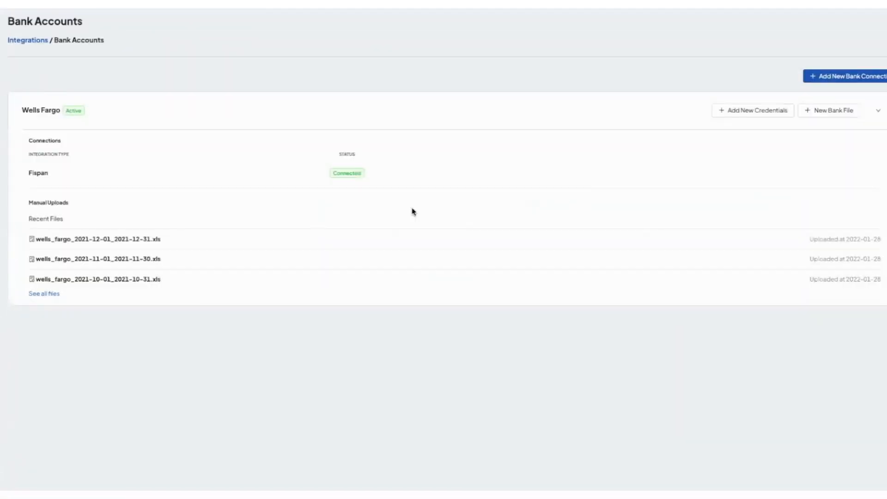
click(15, 42)
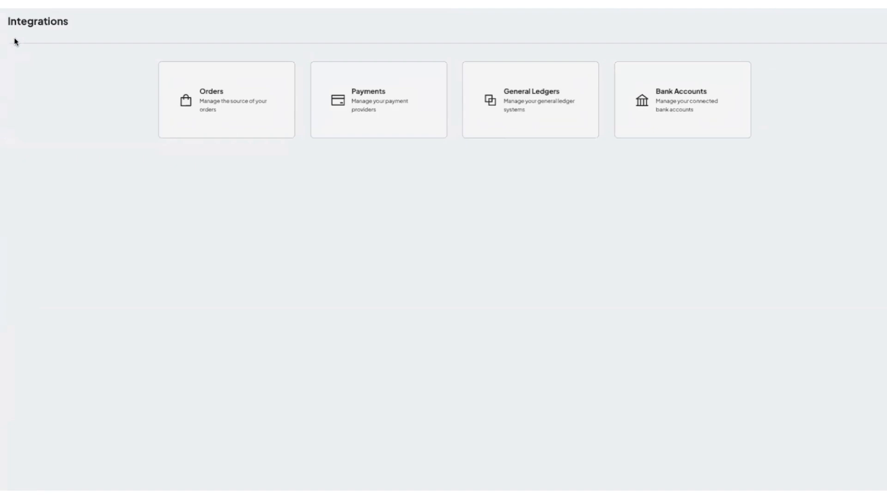
click(481, 125)
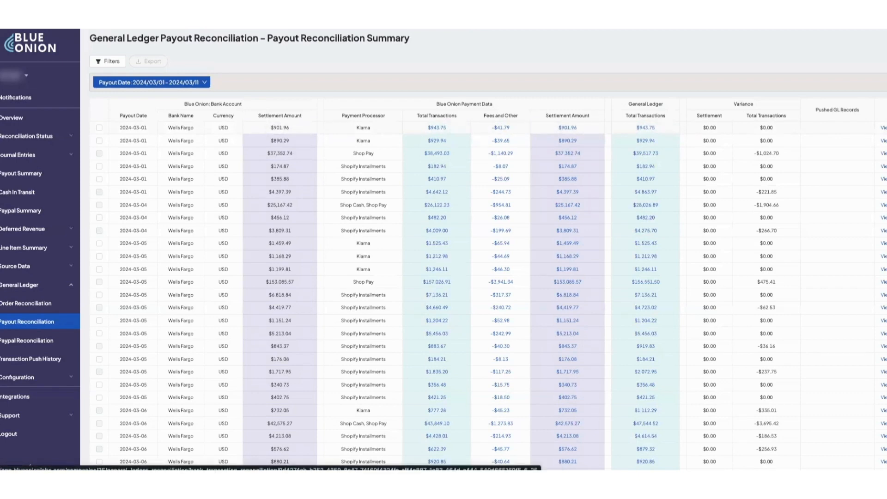
Open the details of the first 2024-03-01 Klarna payout and examine its unreconciled and reconciled transactions
click(883, 128)
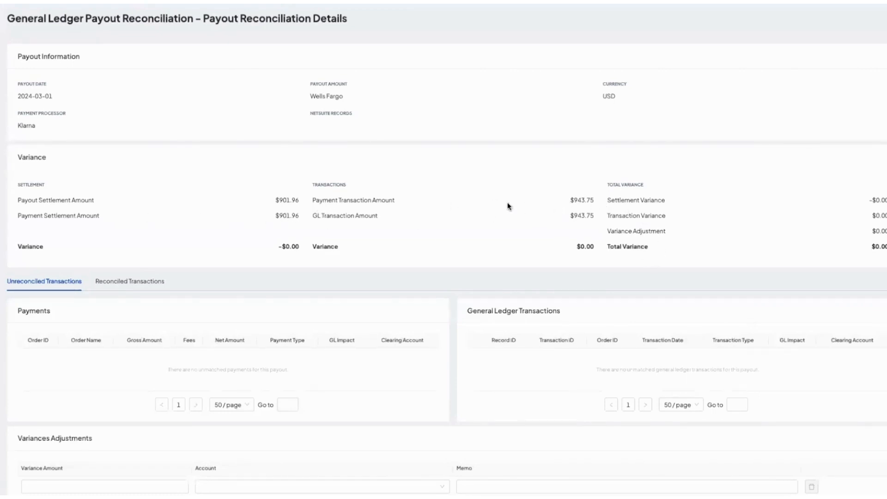
scroll(502, 203, down, 1)
scroll(498, 204, down, 1)
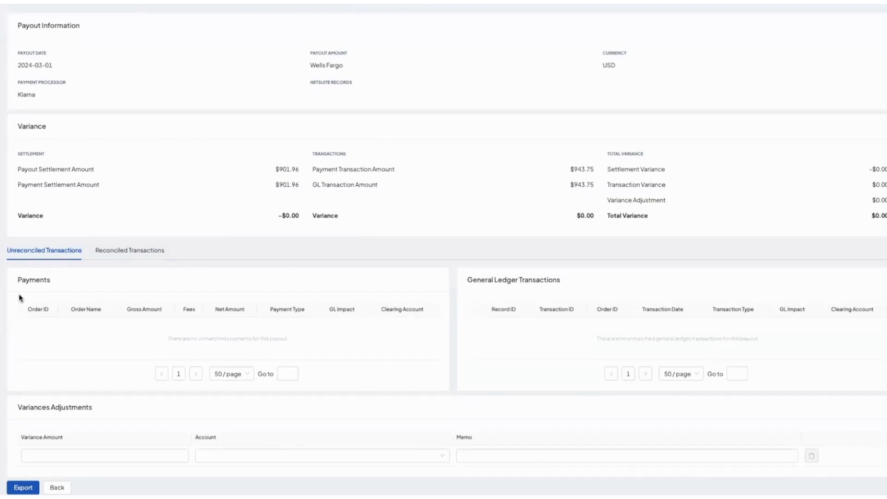
click(139, 253)
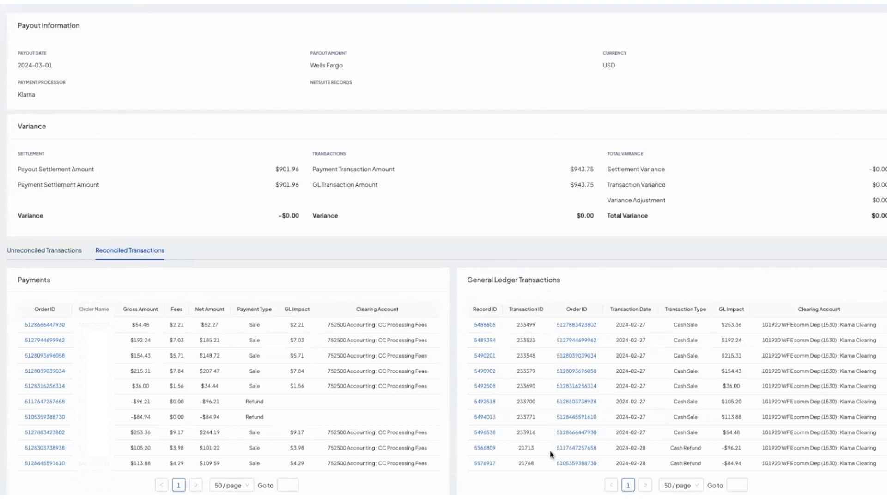
click(76, 253)
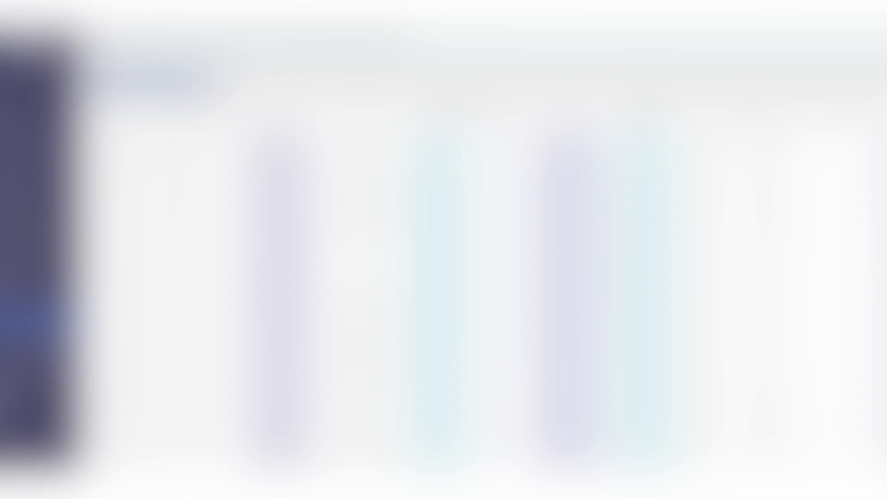
Prepare a Deposit API Push export for the two 2024-03-01 Klarna payouts and close it without exporting
click(99, 129)
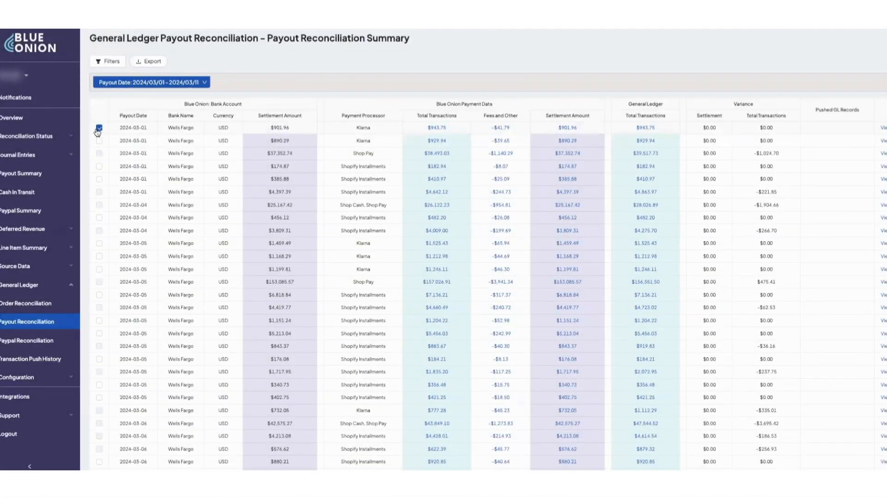
click(100, 141)
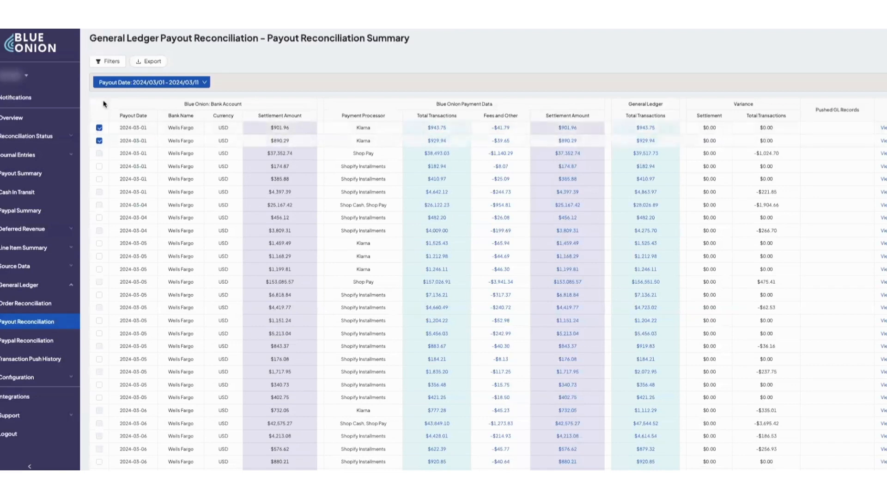
click(141, 62)
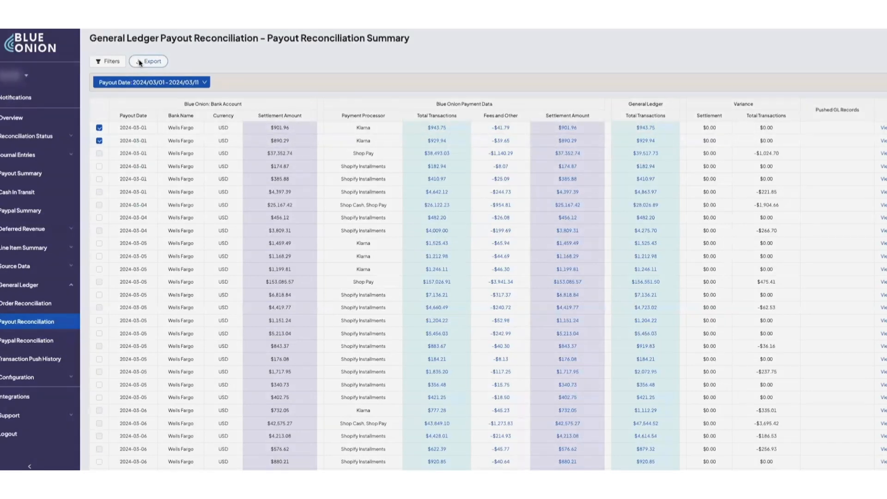
click(393, 113)
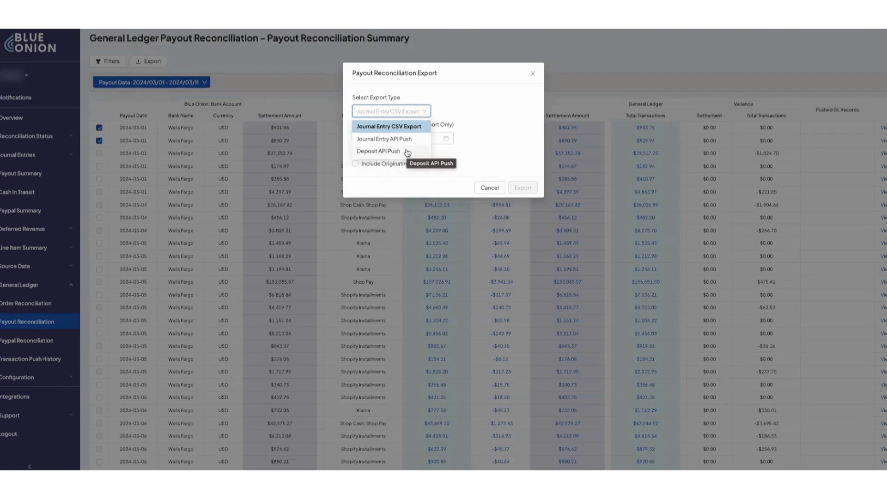
click(383, 151)
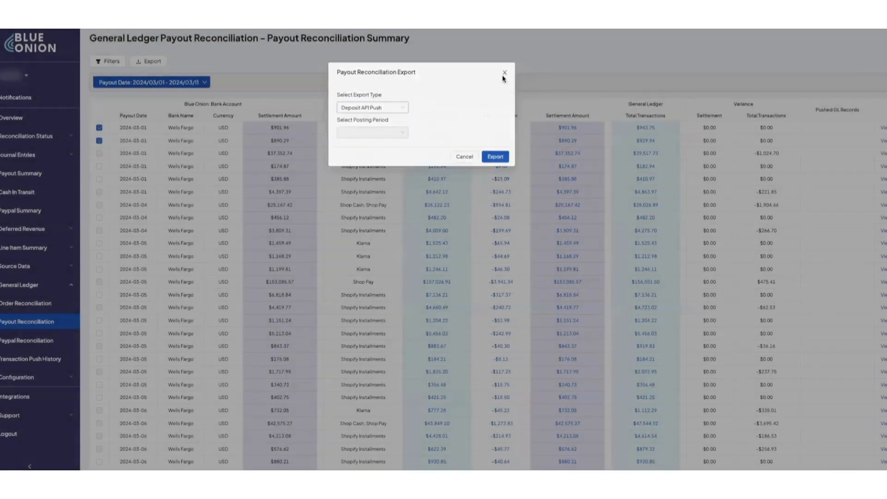
click(532, 77)
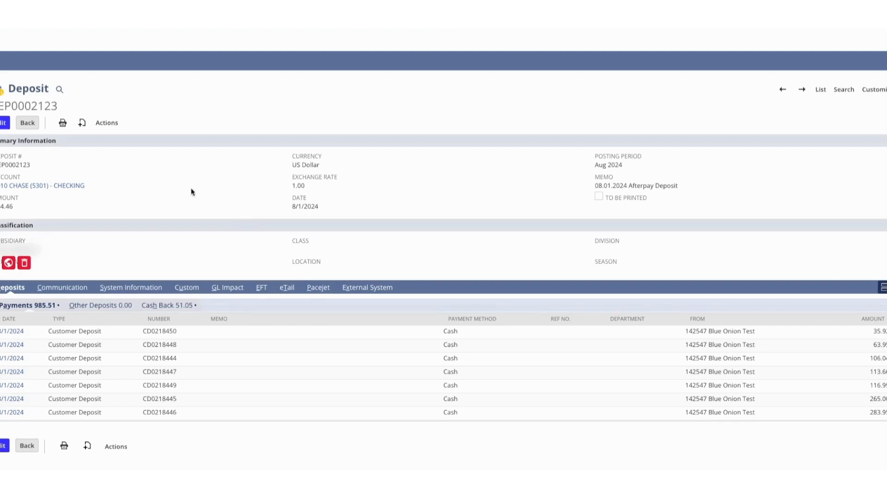
Examine the cash back fee lines of the 08.01.2024 Afterpay deposit record and return to its payment lines
click(115, 123)
click(174, 306)
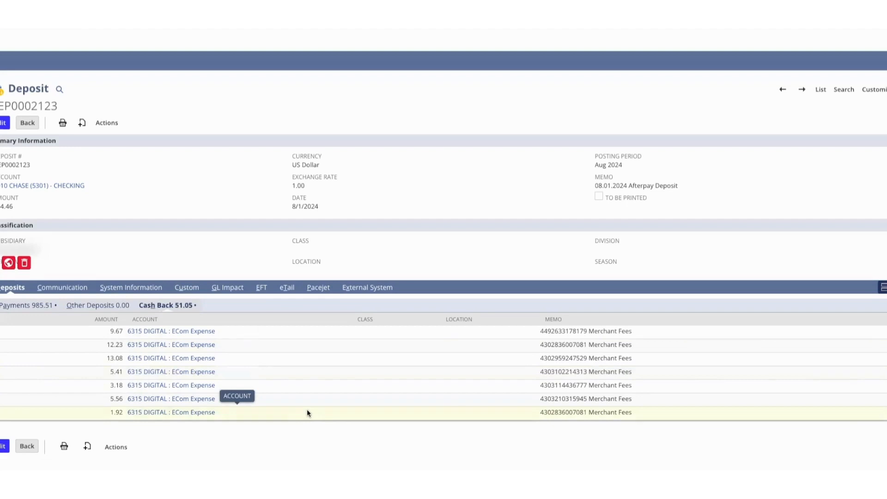
click(41, 306)
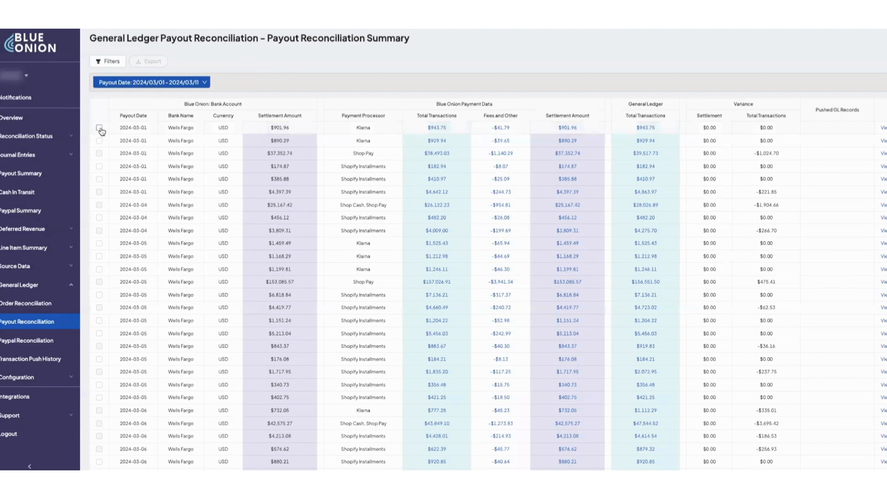
click(100, 129)
click(99, 140)
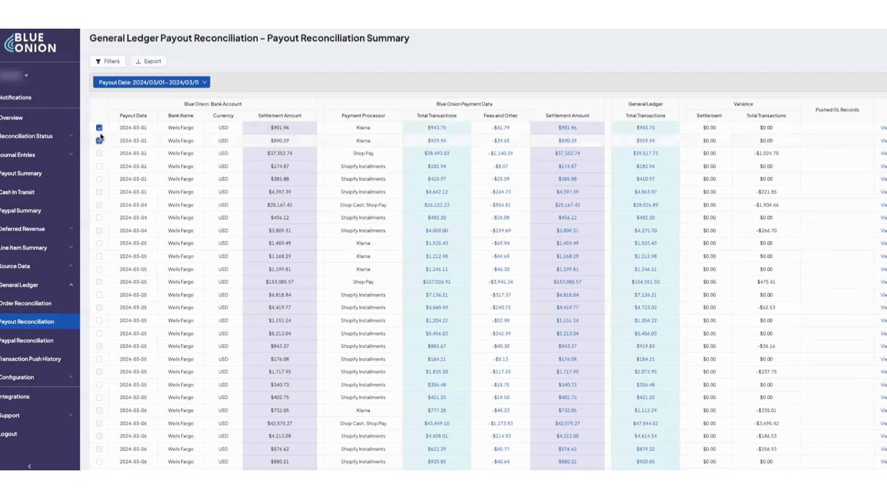
click(99, 128)
click(99, 141)
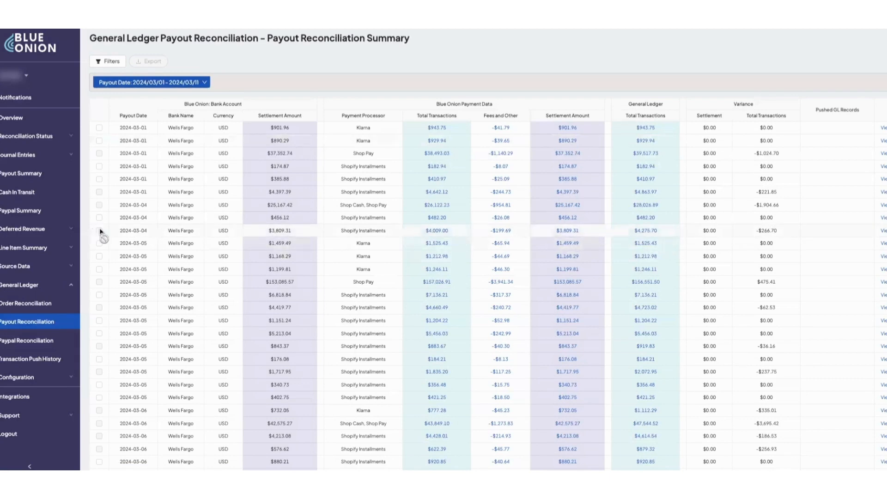
Include the unreconciled -$132.71 general ledger cash refund in the 2024-03-04 Shopify Installments payout of $3,809.31
mouse_move(100, 231)
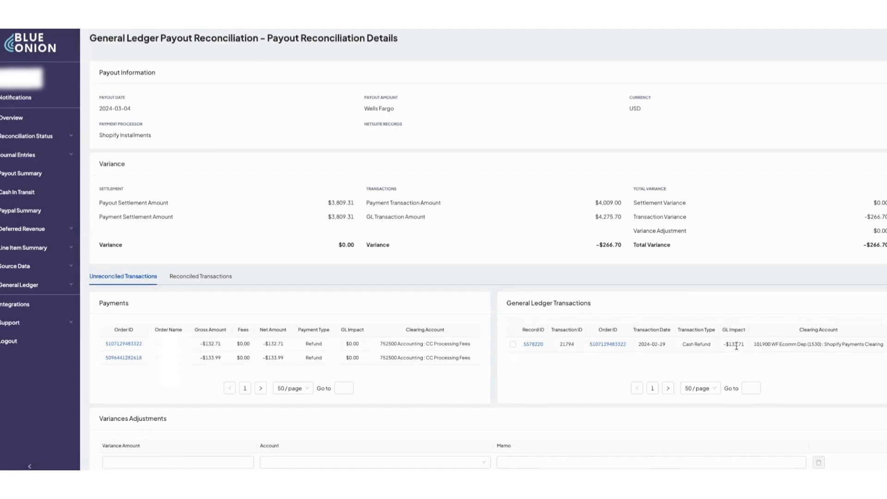
click(513, 344)
scroll(209, 356, down, 1)
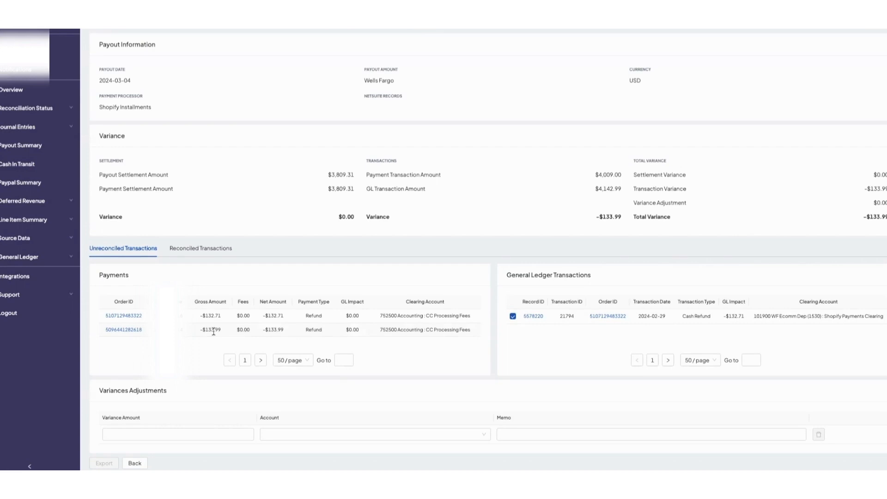
Add a variance adjustment of -133.99 to the payout and assign it to the Sales Credits Returns account
click(120, 432)
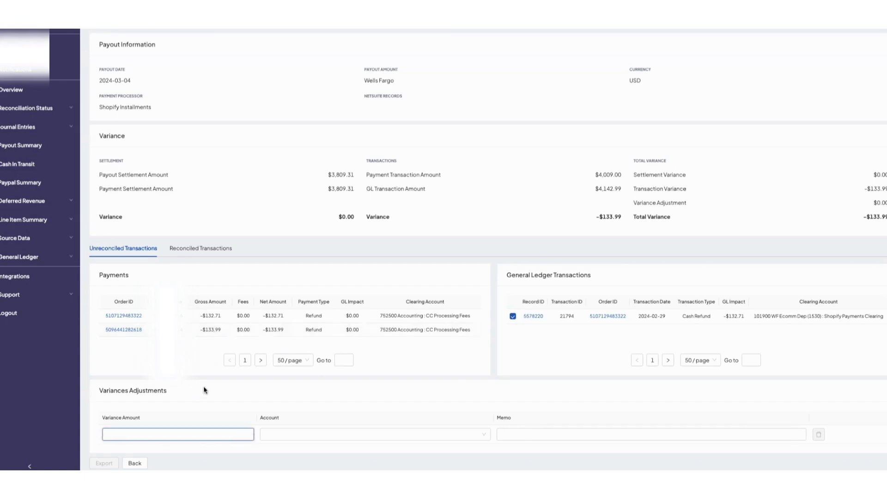
text(-133.99)
key(Tab)
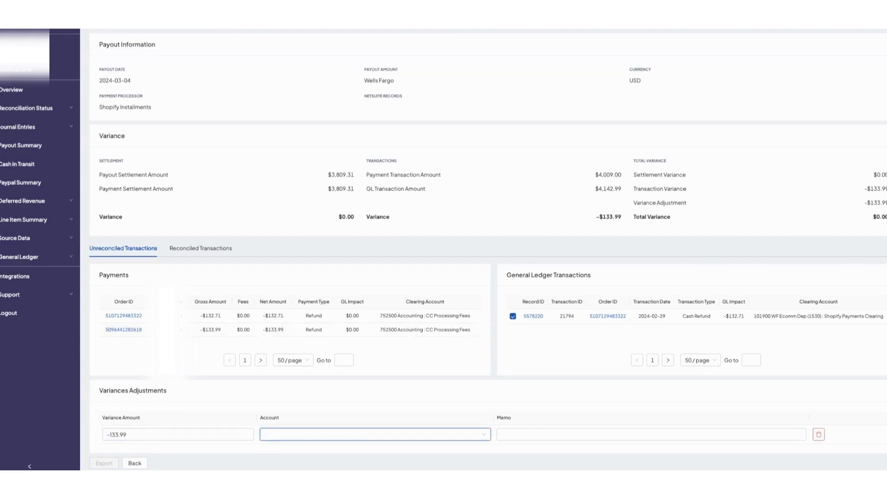
text(Retunr)
key(BackSpace)
key(BackSpace)
text(rn)
click(358, 345)
Enter a memo on the variance adjustment reading "Return for Order" followed by the order number
click(535, 437)
text(Return)
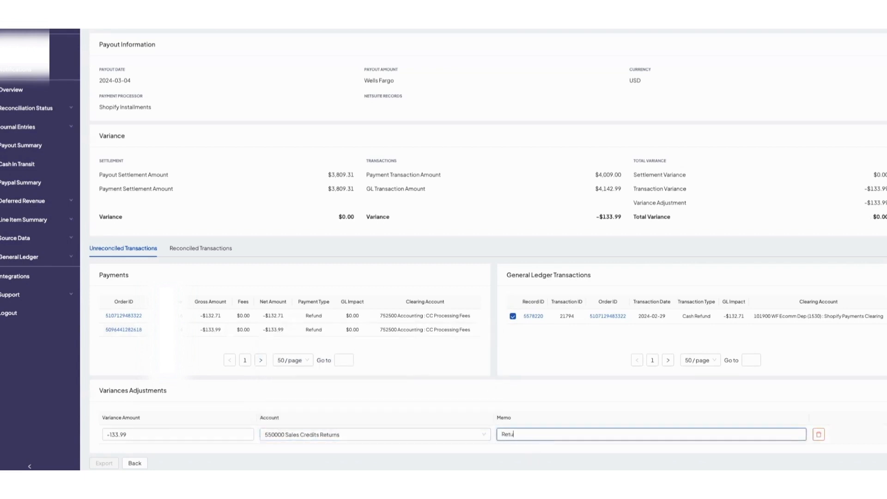
text( for Order 12345)
scroll(113, 462, down, 1)
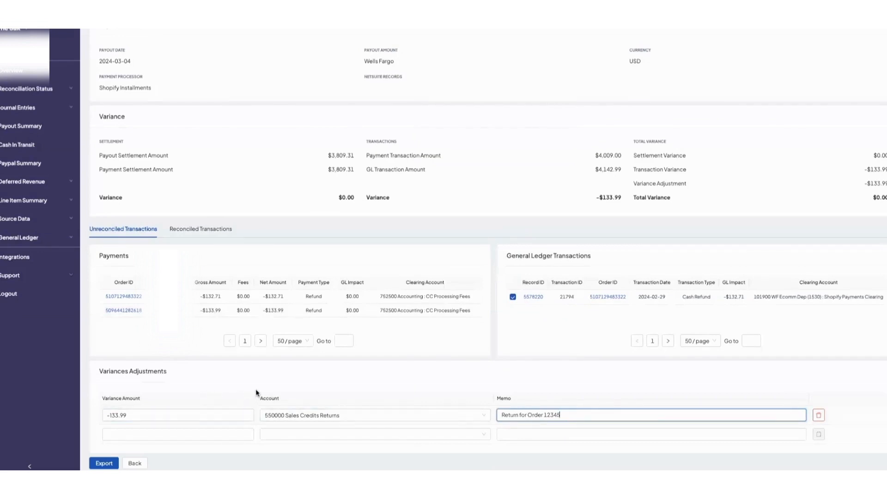
scroll(256, 389, up, 1)
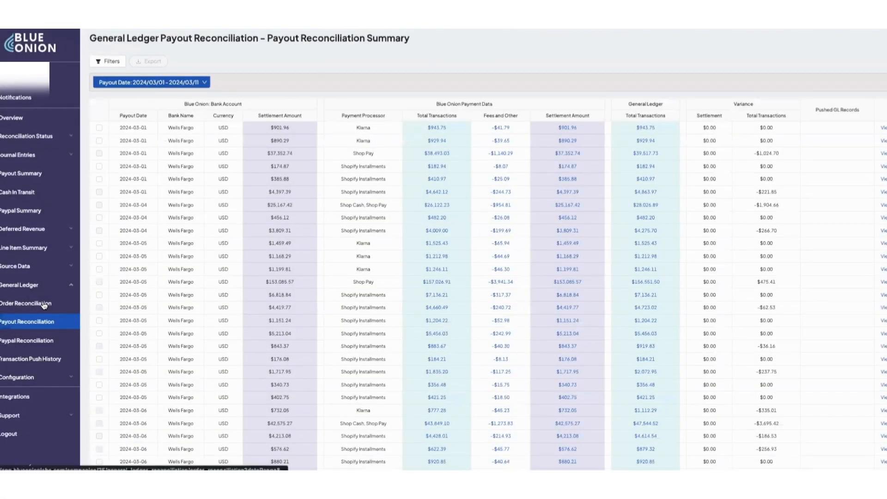
Open the general ledger order reconciliation and filter it by Order to GL Payment Reconciliation Status: Unreconciled
click(44, 304)
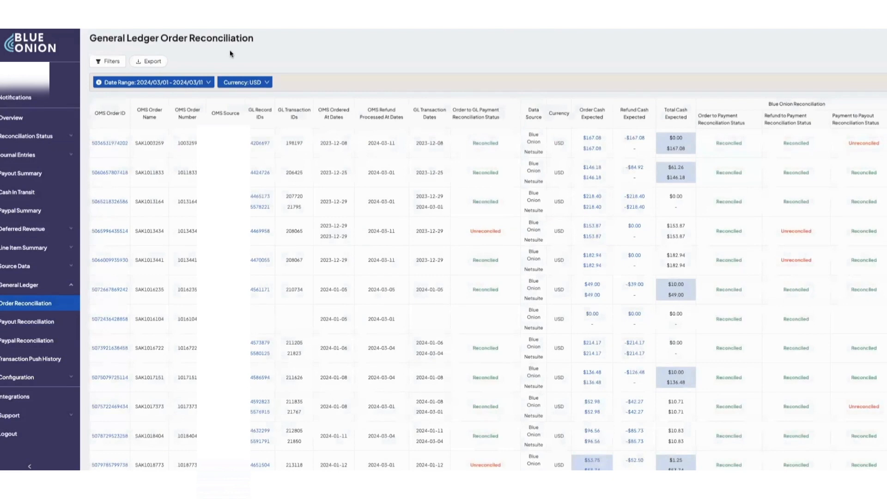
click(105, 64)
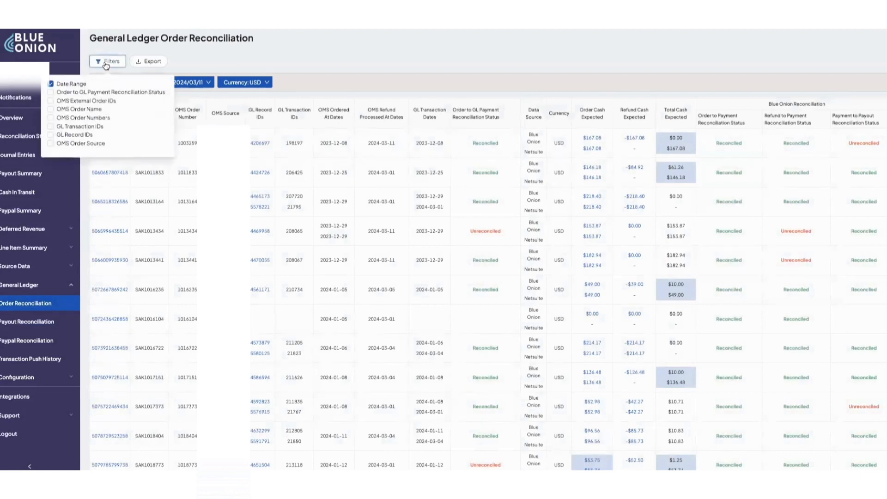
click(51, 93)
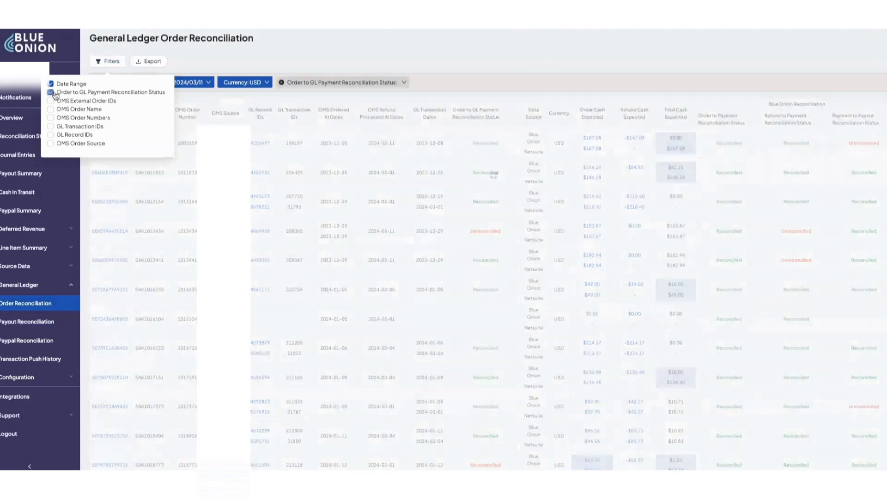
click(336, 62)
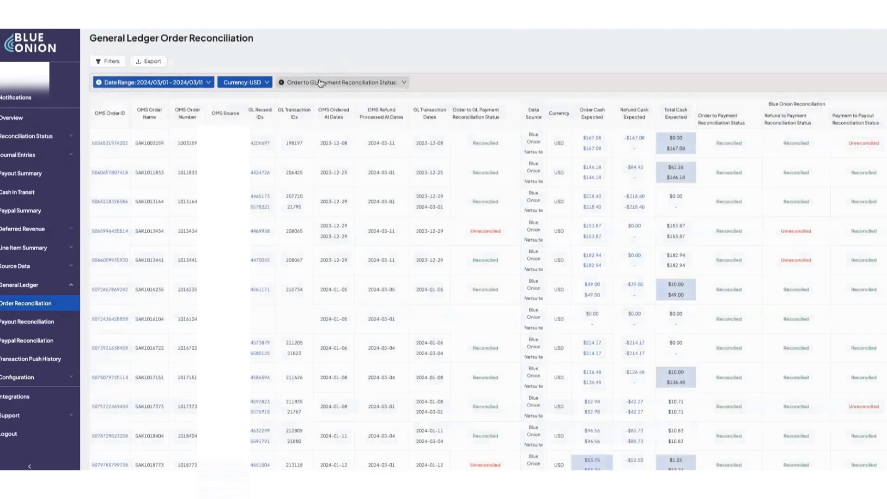
click(320, 83)
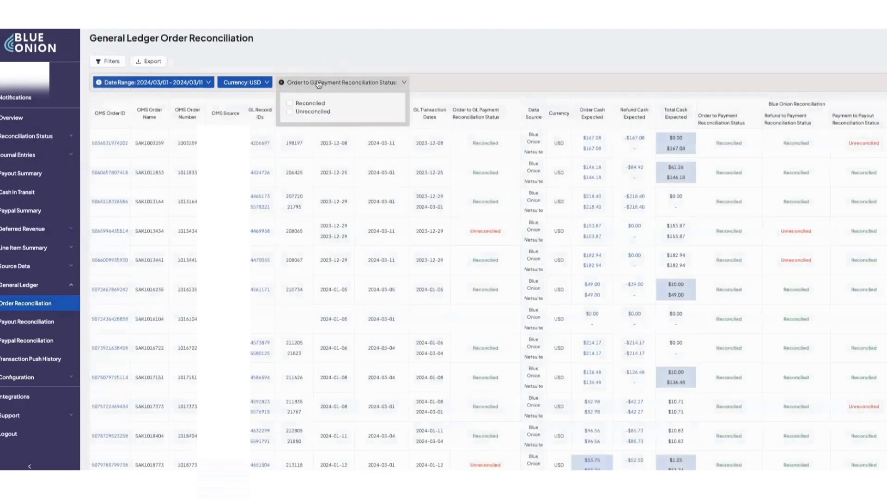
click(290, 112)
click(280, 60)
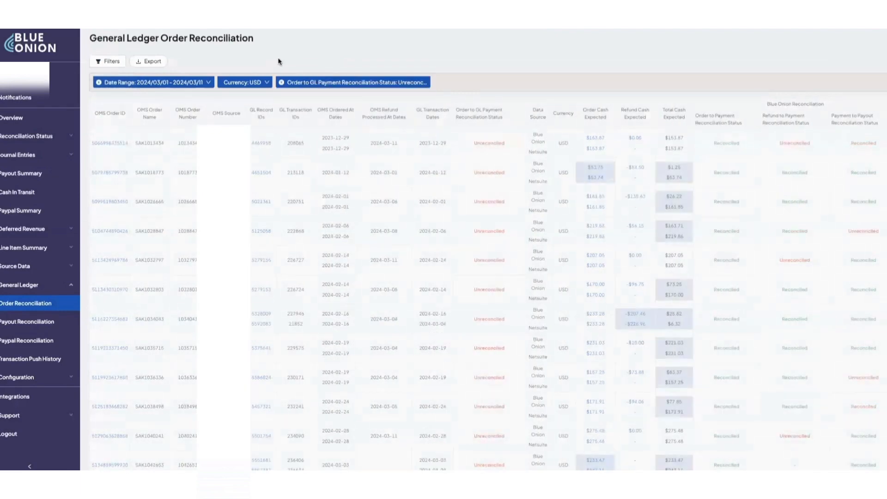
scroll(348, 90, down, 3)
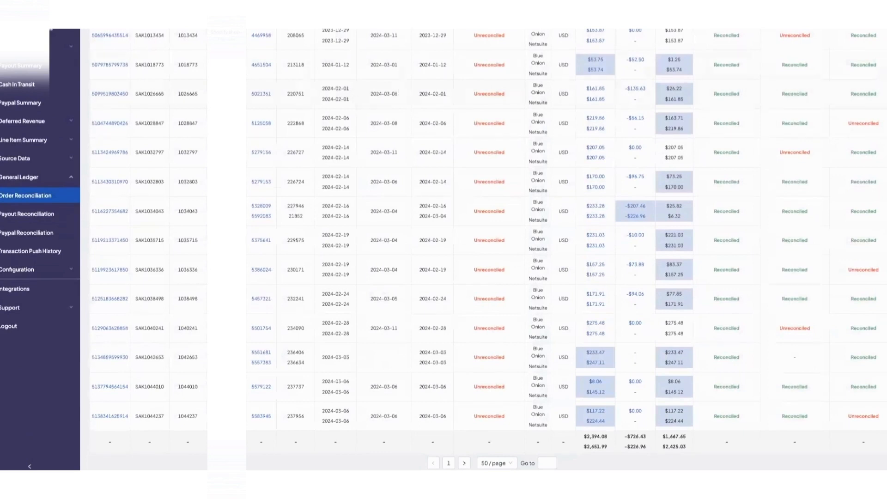
Review the unreconciled orders and examine the payment details behind the -$52.50 order refund across its purchase and settlement currencies
scroll(130, 68, up, 1)
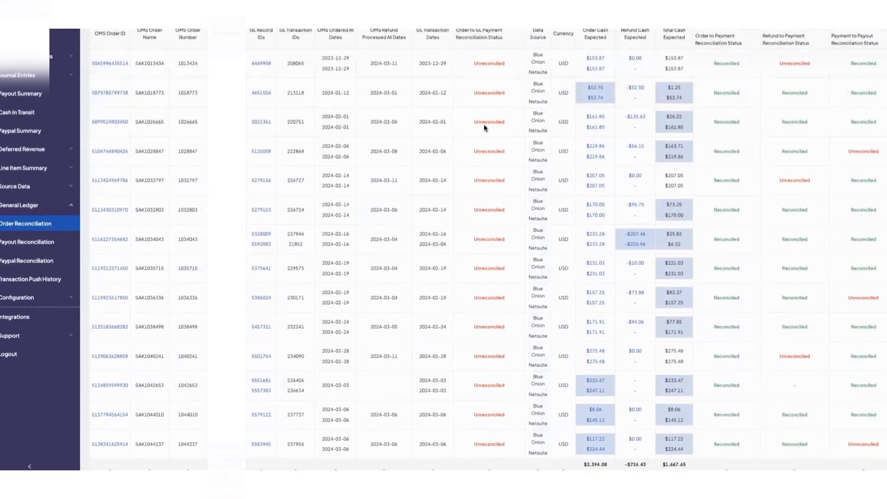
scroll(159, 98, up, 1)
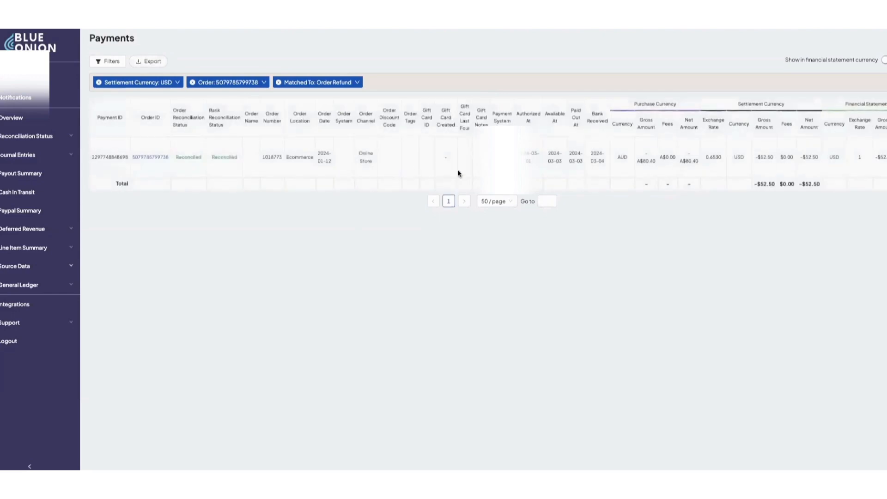
scroll(511, 165, right, 2)
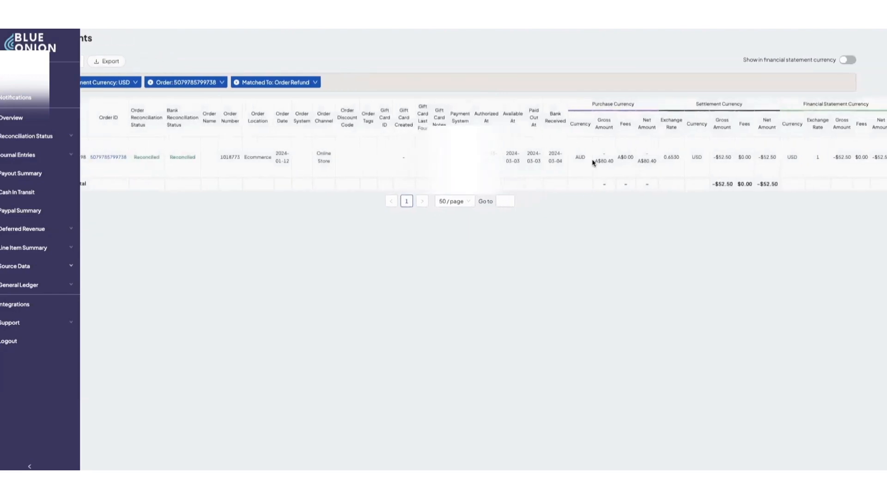
scroll(612, 166, left, 1)
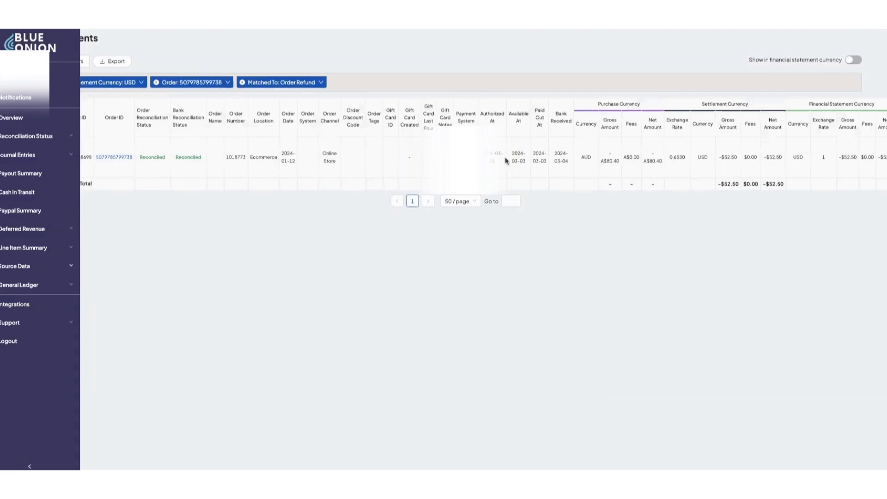
scroll(695, 169, left, 2)
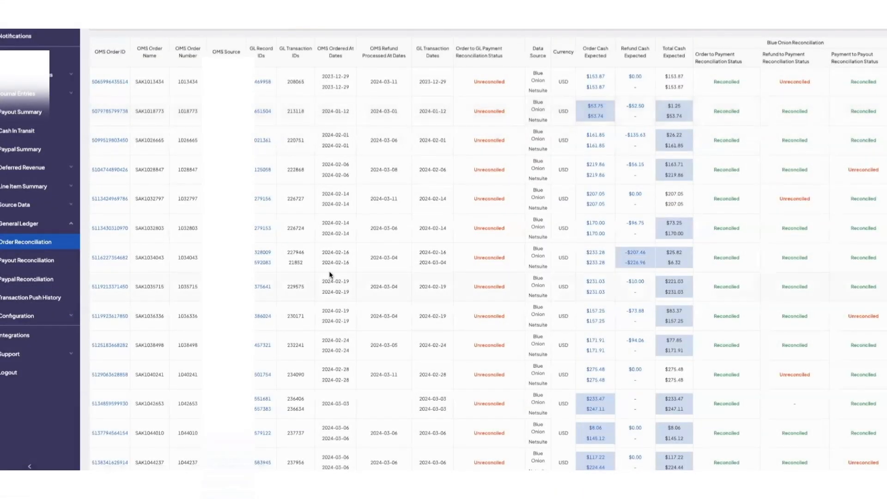
Revisit the general ledger payout reconciliation summary and open the general ledger's Chart of Accounts configuration
click(23, 262)
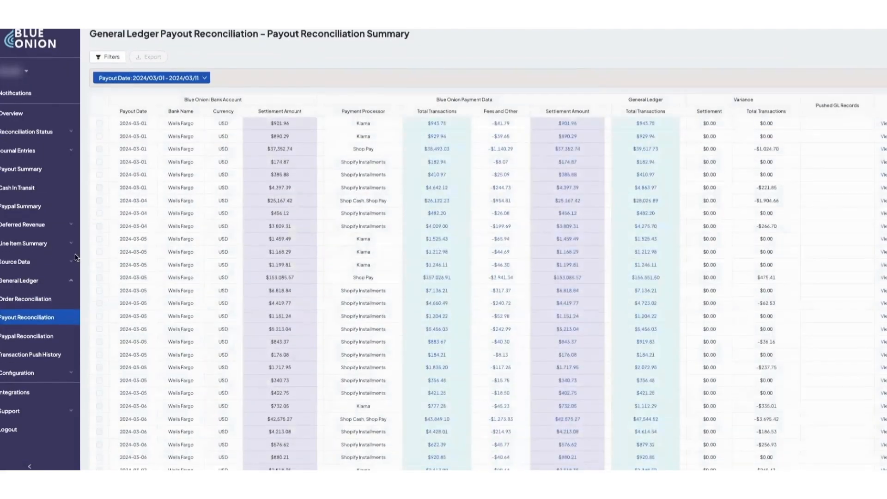
scroll(194, 223, down, 1)
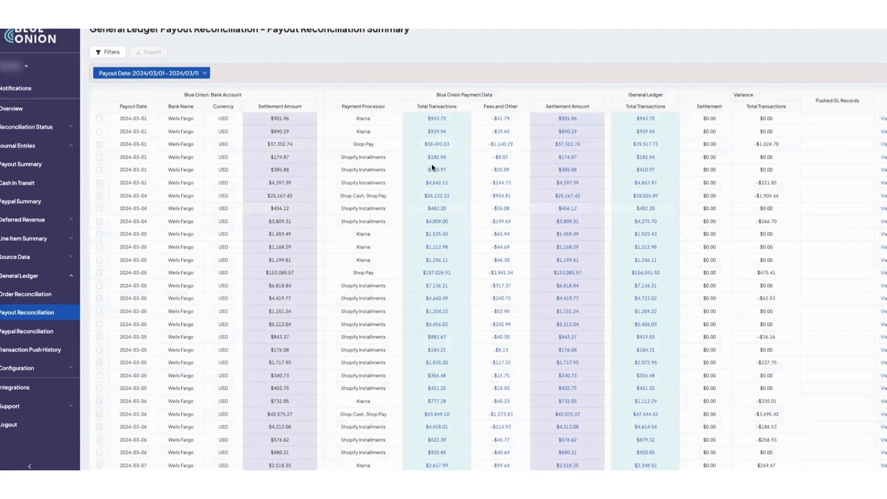
click(55, 368)
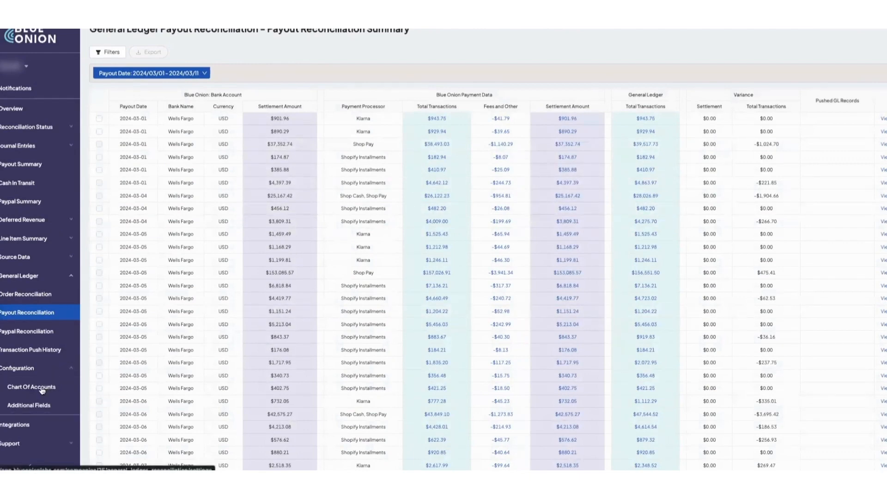
click(42, 388)
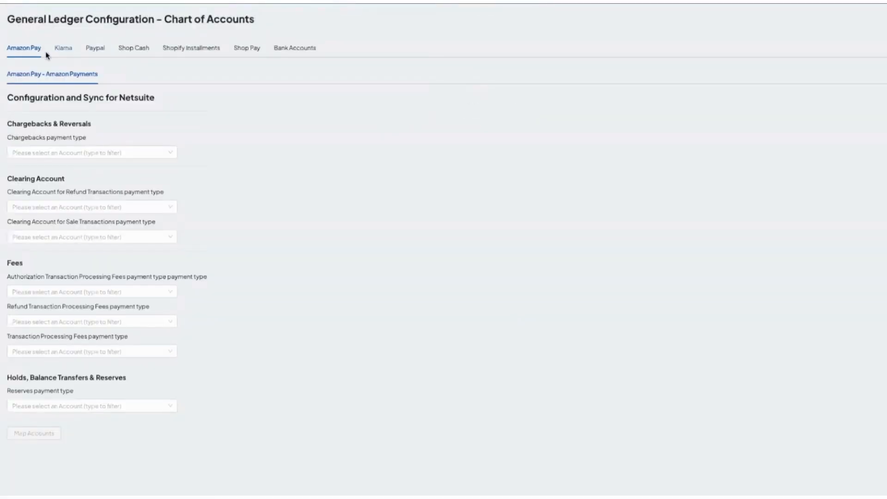
Review the Netsuite account mappings for the Klarna and Shop Pay payment types, including adjustments, chargebacks, clearing accounts and fees
click(57, 49)
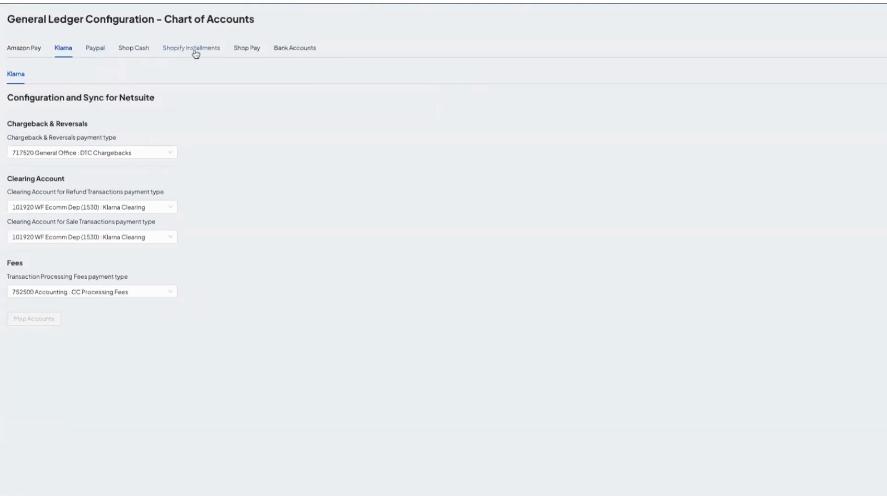
click(254, 49)
scroll(72, 161, down, 4)
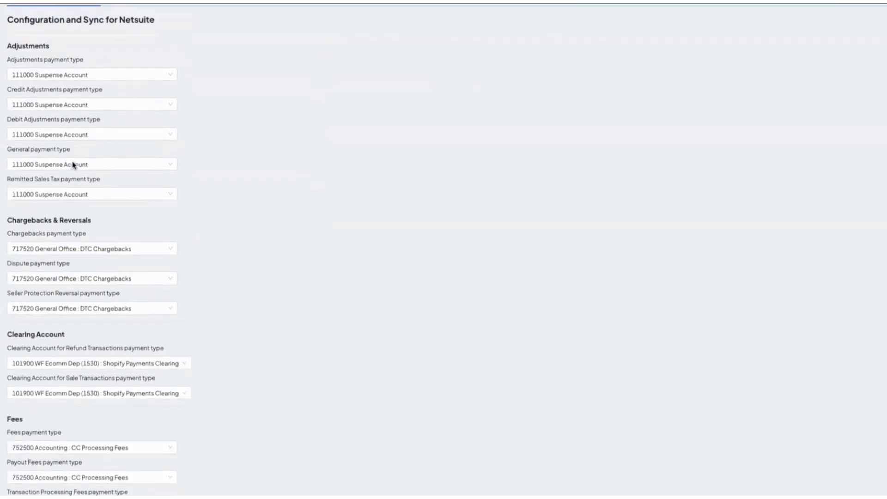
scroll(73, 162, down, 5)
scroll(72, 163, up, 5)
scroll(72, 162, up, 4)
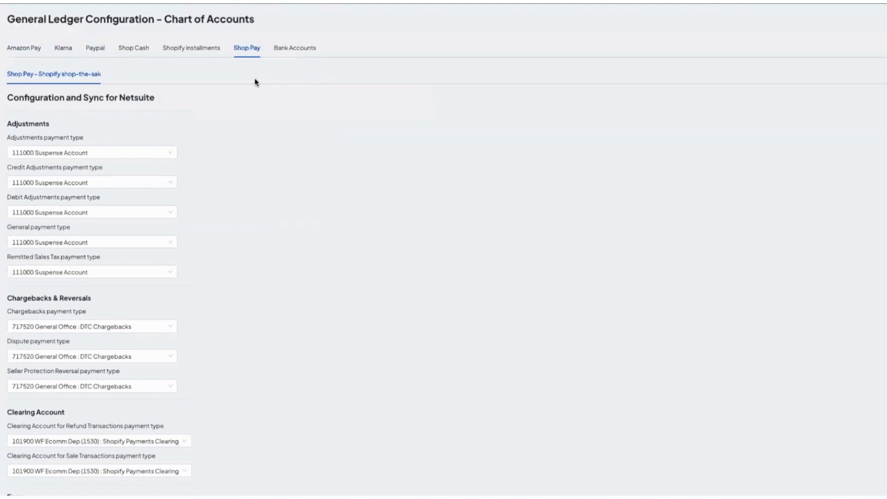